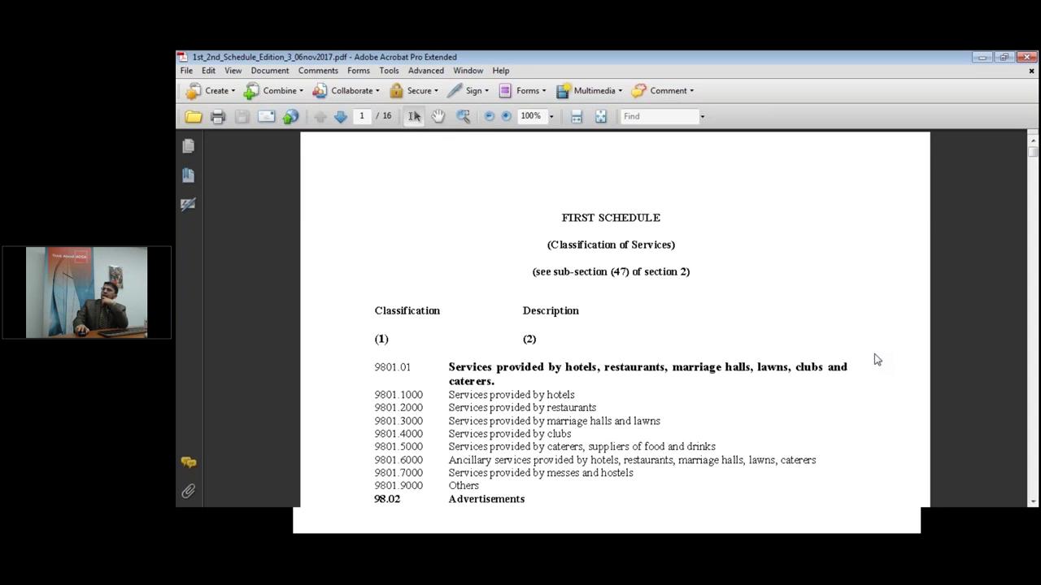
# Scroll the schedule PDF to page 3 of 16, then restore the Acrobat window to reveal the browser.
pyautogui.scroll(-7, 877, 358)
pyautogui.scroll(-10, 877, 359)
pyautogui.scroll(-4, 877, 359)
pyautogui.scroll(-3, 876, 358)
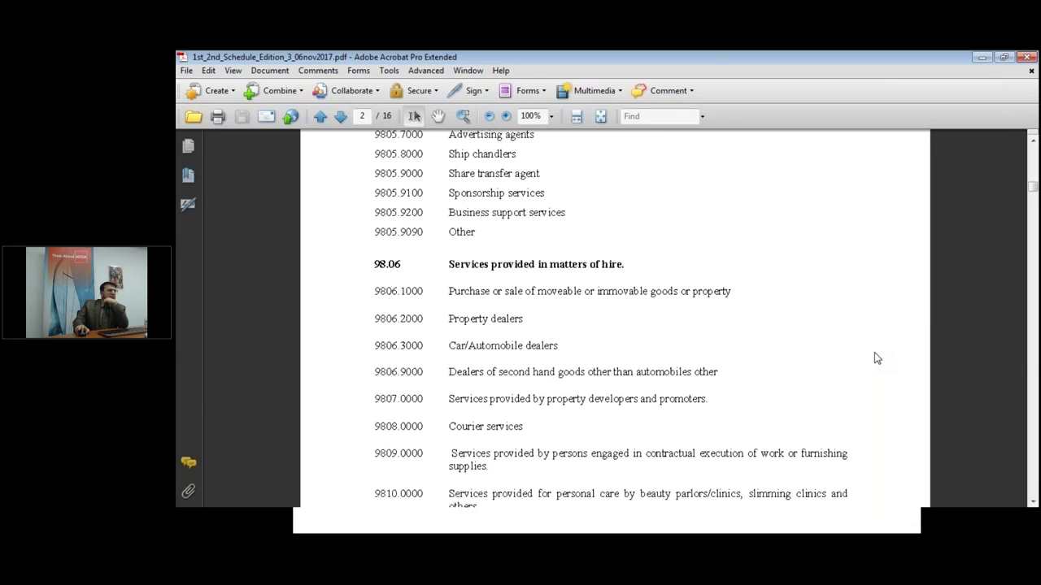
pyautogui.scroll(-6, 877, 358)
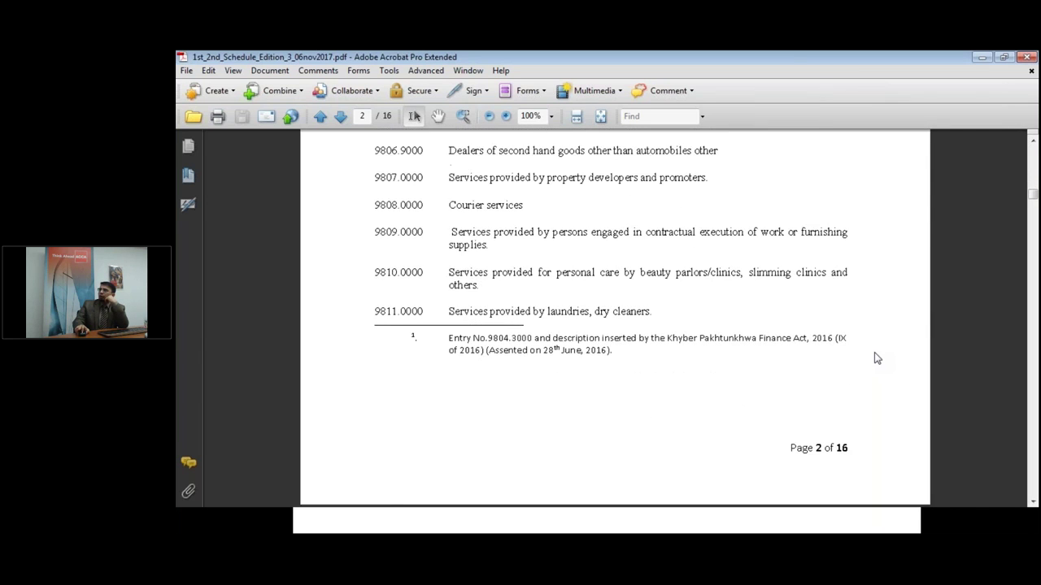
pyautogui.scroll(-15, 877, 358)
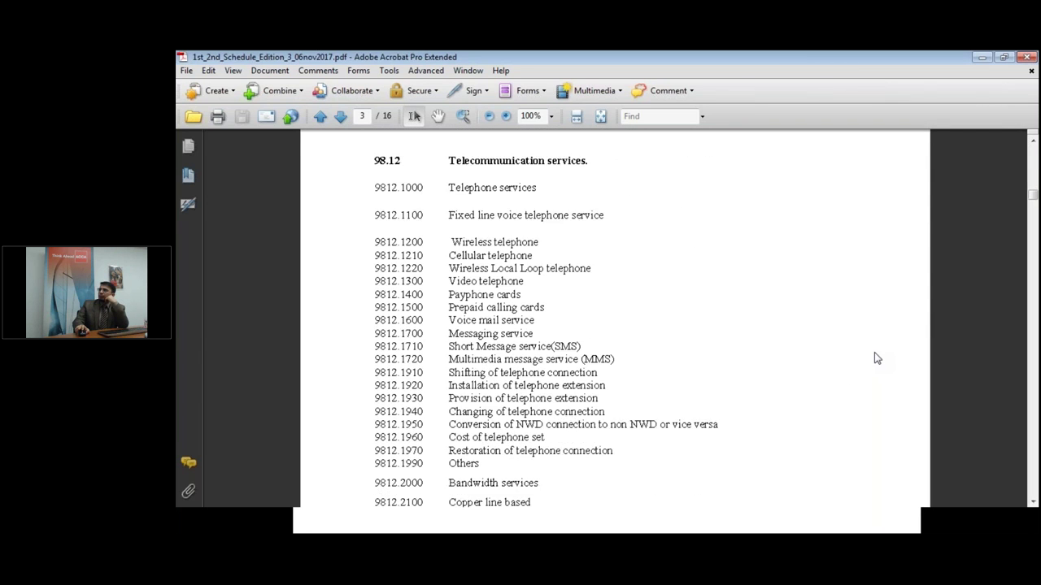
pyautogui.doubleClick(840, 54)
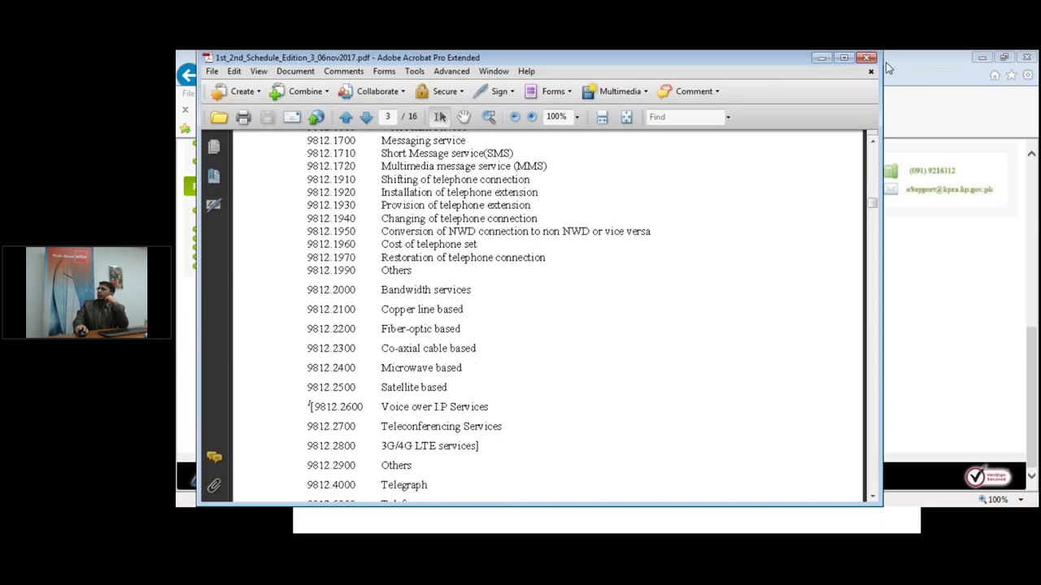
# Close the schedule PDF, review the registration steps slide, and return to the KPRA portal home page.
pyautogui.click(871, 59)
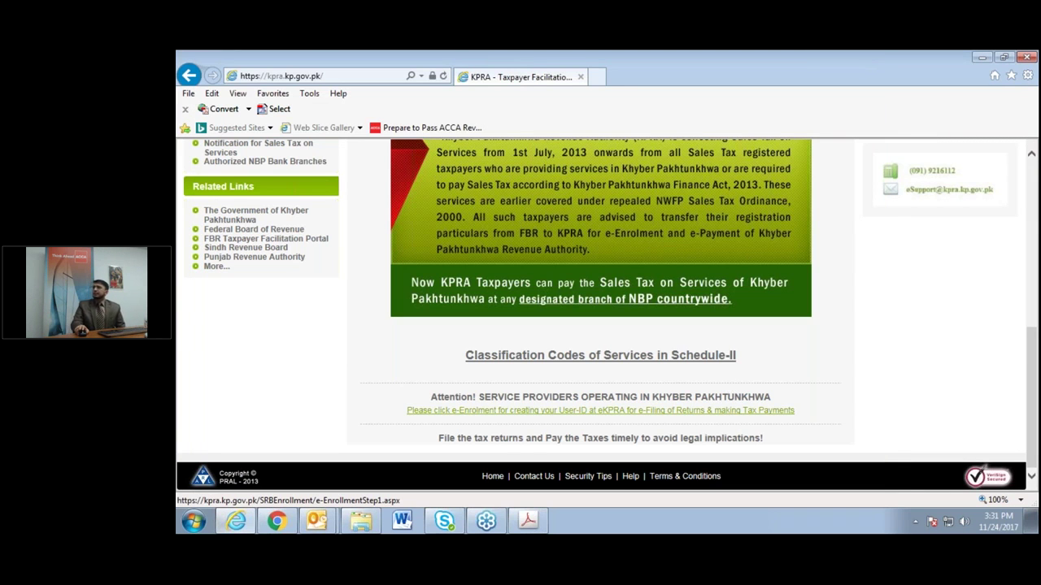
pyautogui.scroll(10, 600, 410)
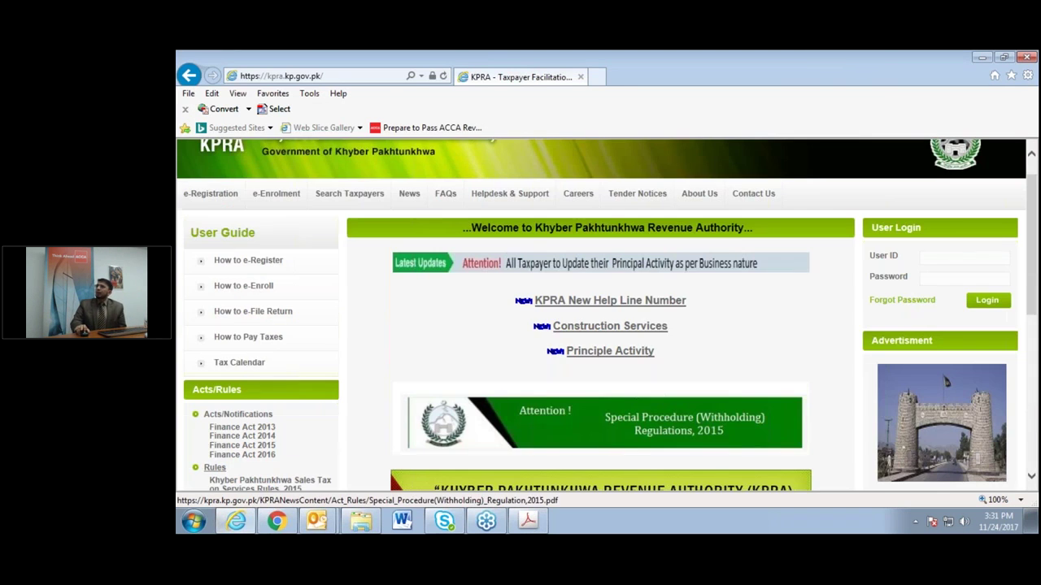
pyautogui.scroll(-1, 600, 409)
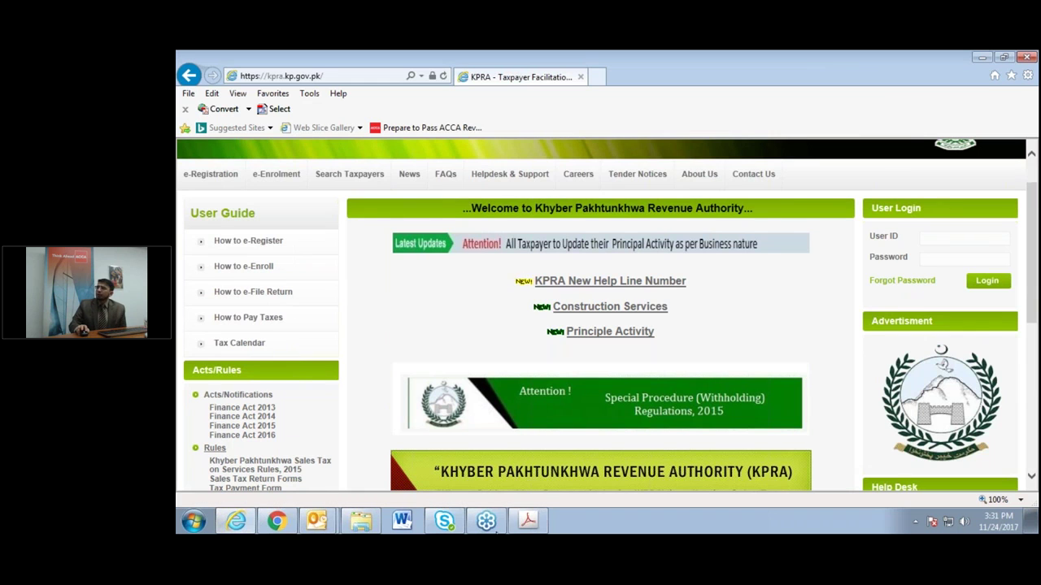
pyautogui.click(528, 520)
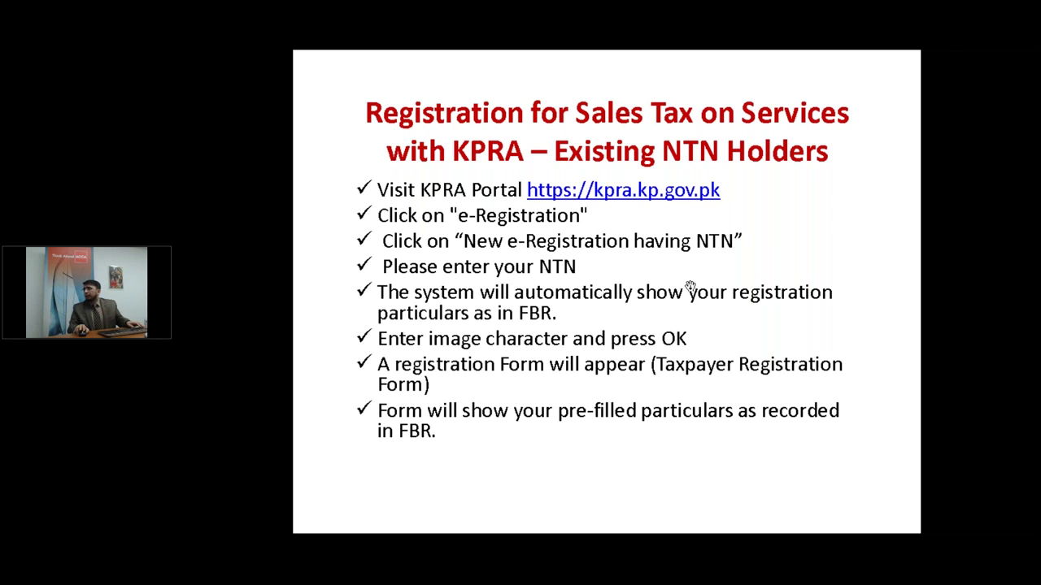
pyautogui.hotkey('alt', 'Tab')
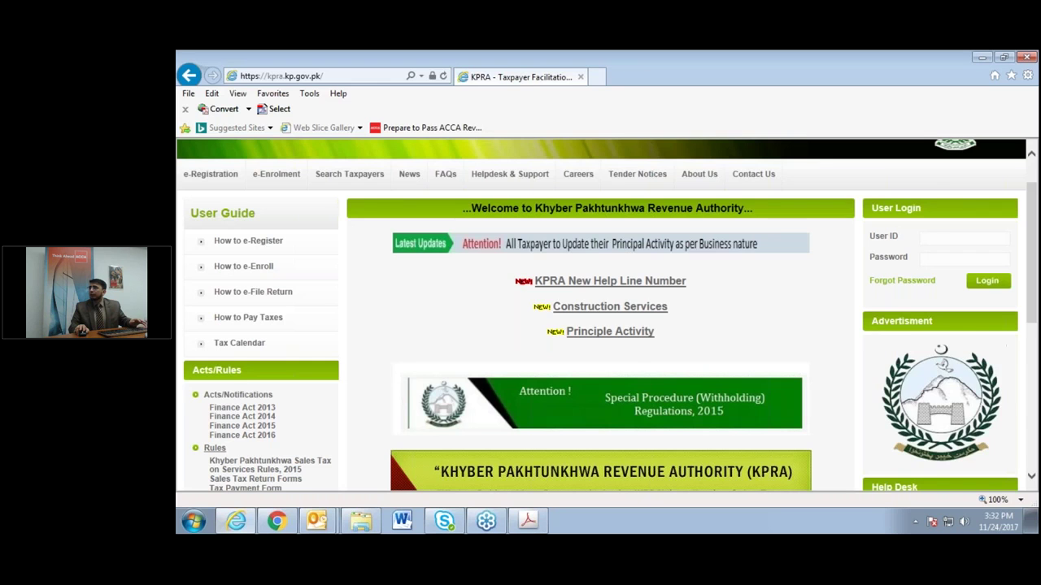
pyautogui.moveTo(210, 175)
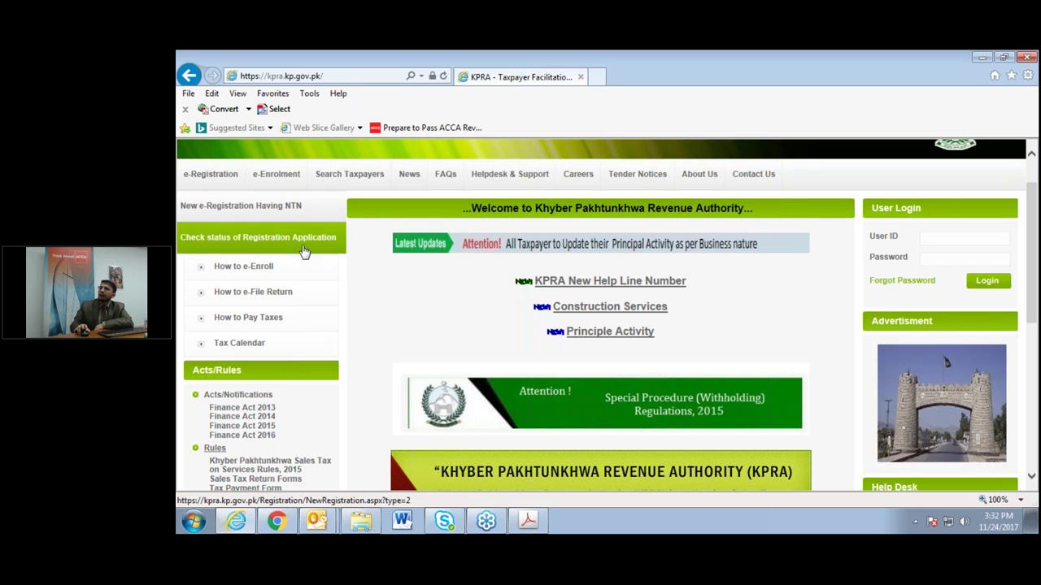
# Open the e-Registration 'New e-Registration Having NTN' form and place the cursor in its NTN field.
pyautogui.click(257, 208)
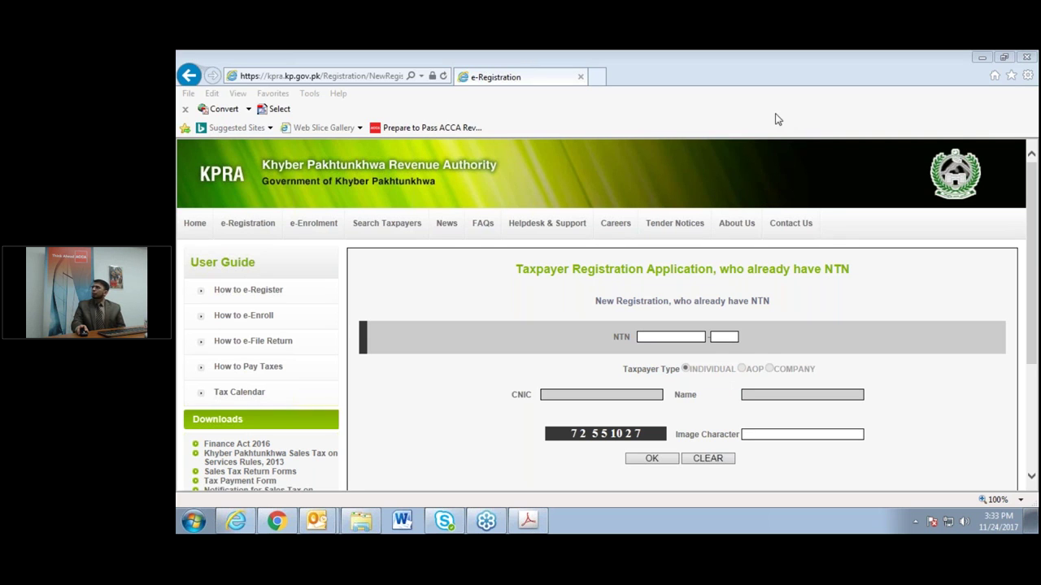
pyautogui.click(749, 108)
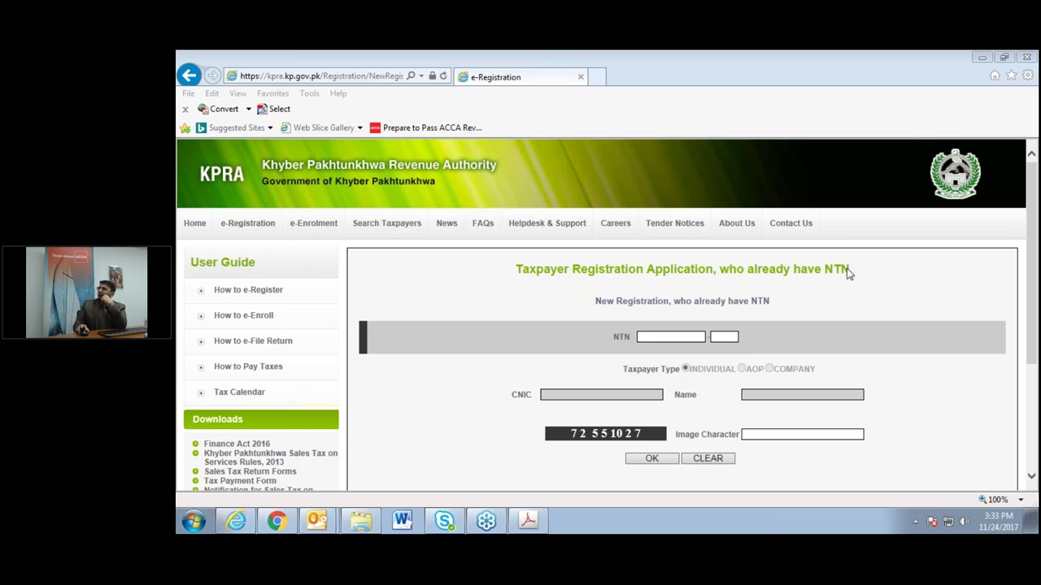
pyautogui.click(962, 427)
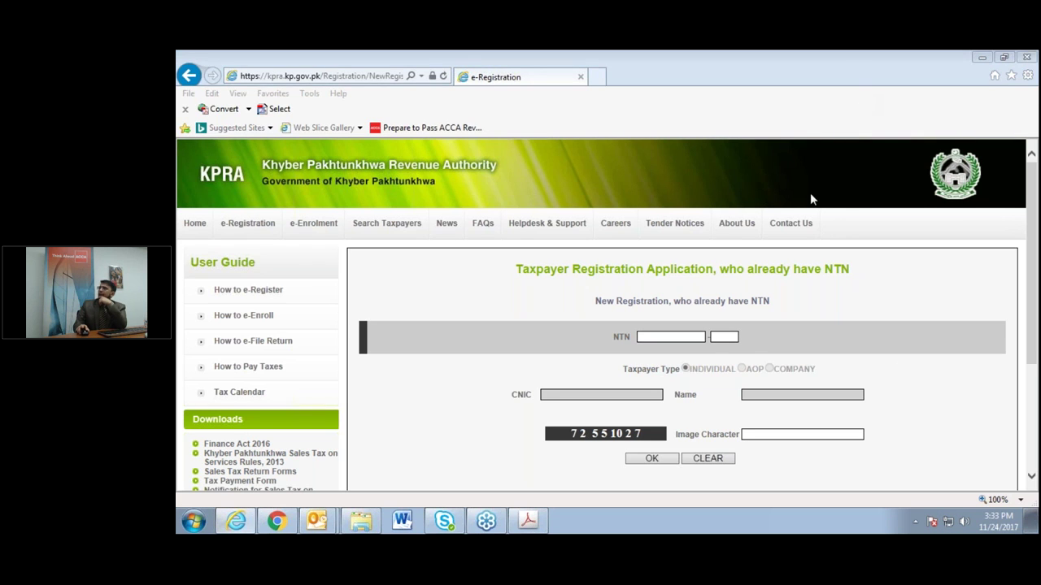
pyautogui.click(772, 343)
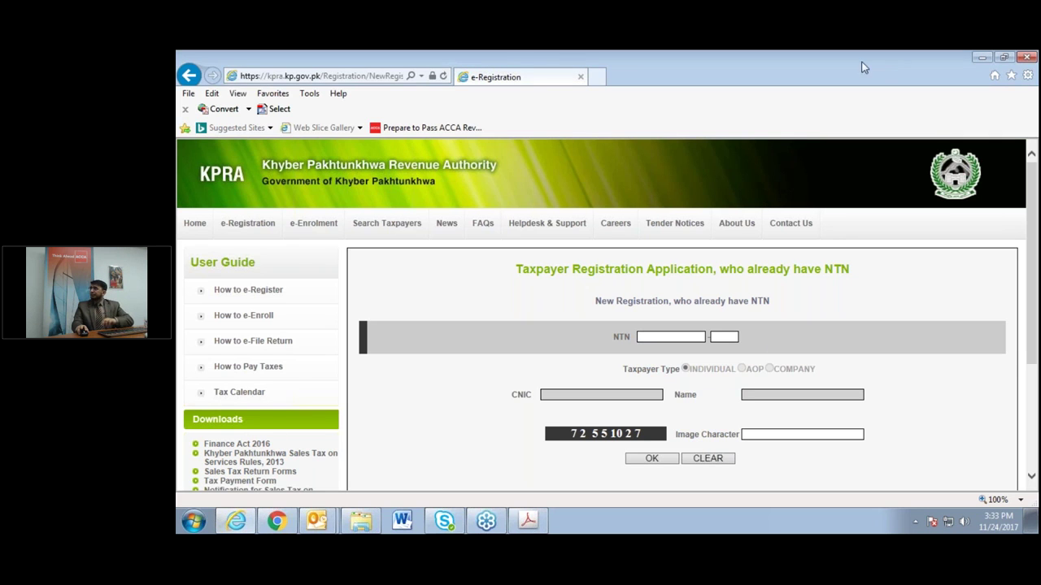
pyautogui.click(665, 340)
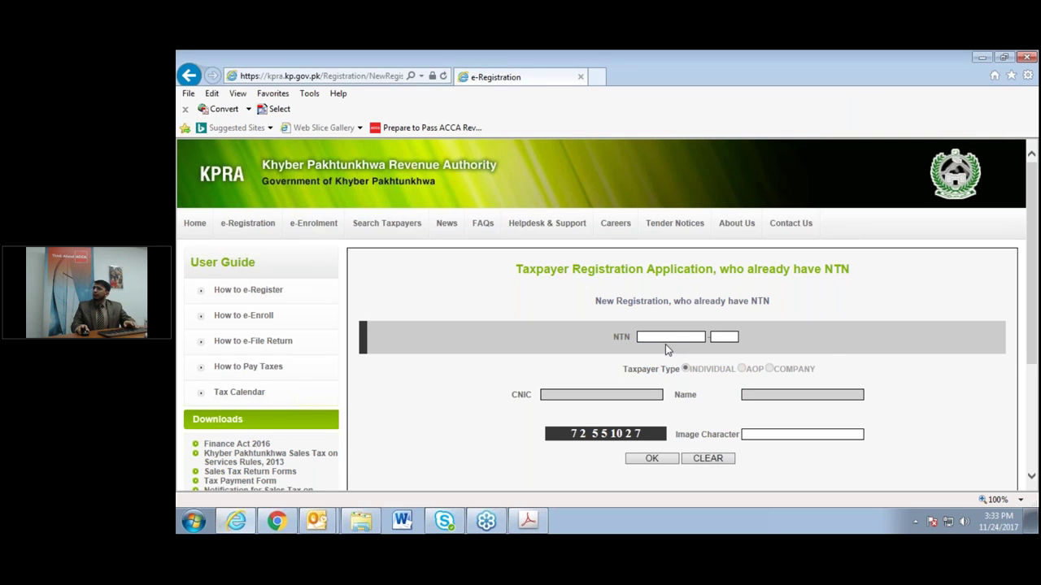
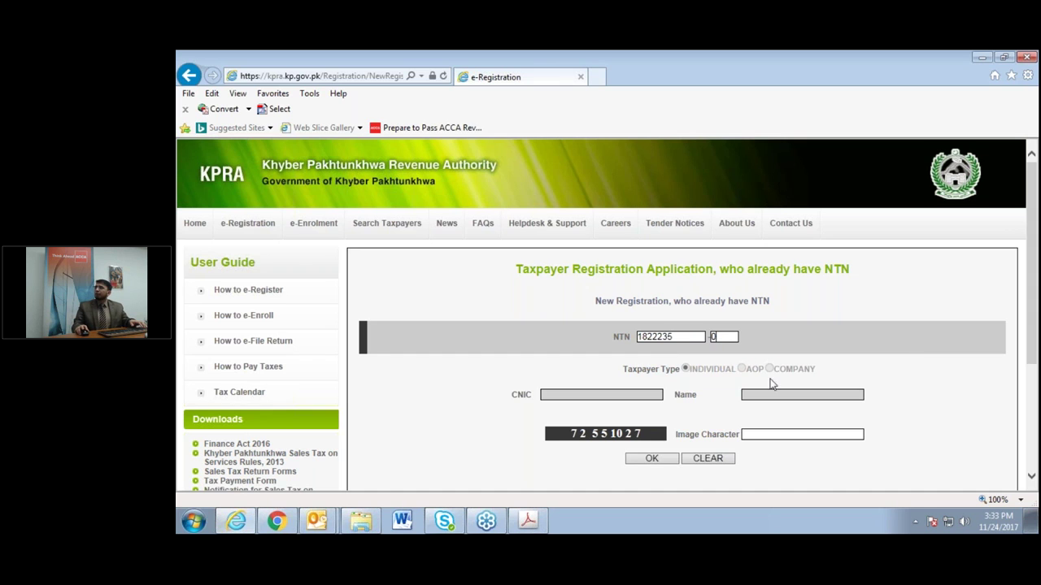
pyautogui.click(726, 369)
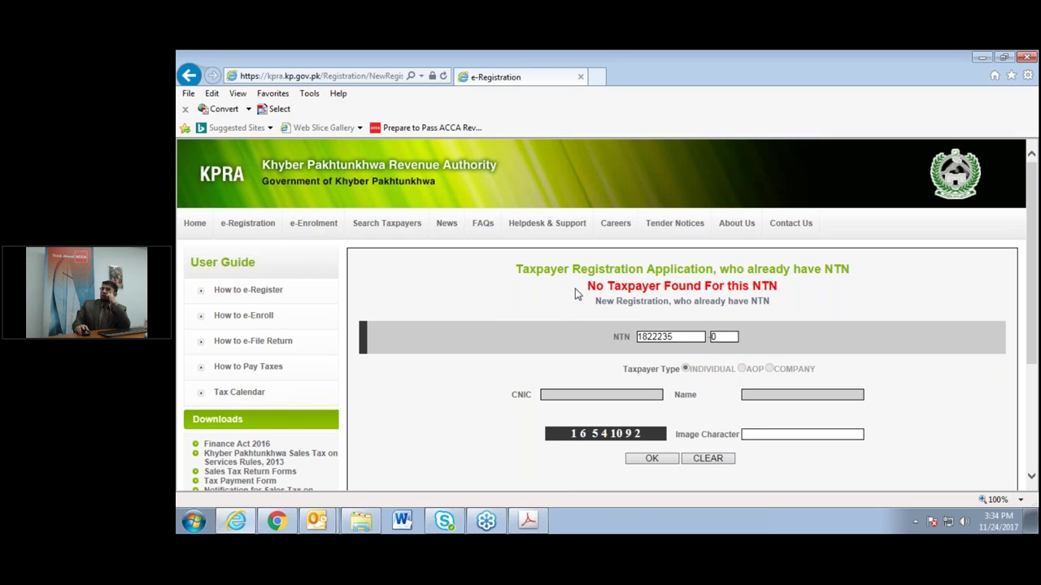
pyautogui.moveTo(583, 288); pyautogui.dragTo(821, 302)
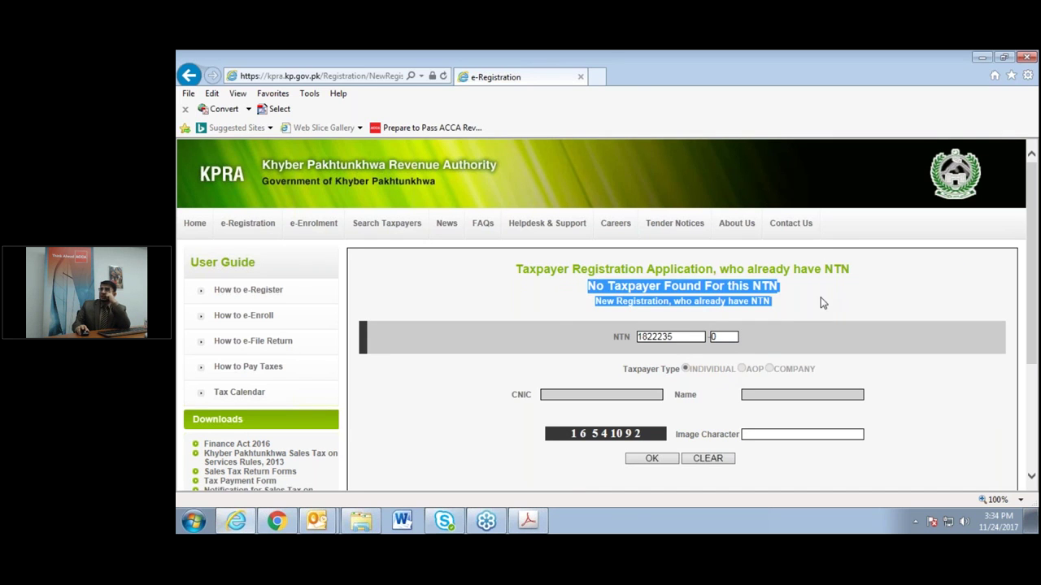
pyautogui.click(793, 304)
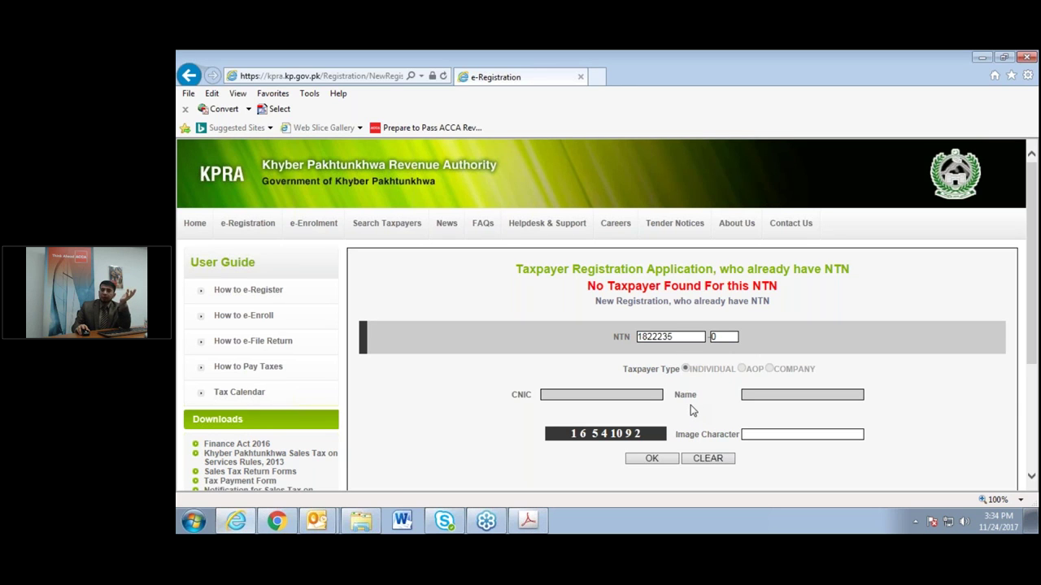
pyautogui.click(763, 436)
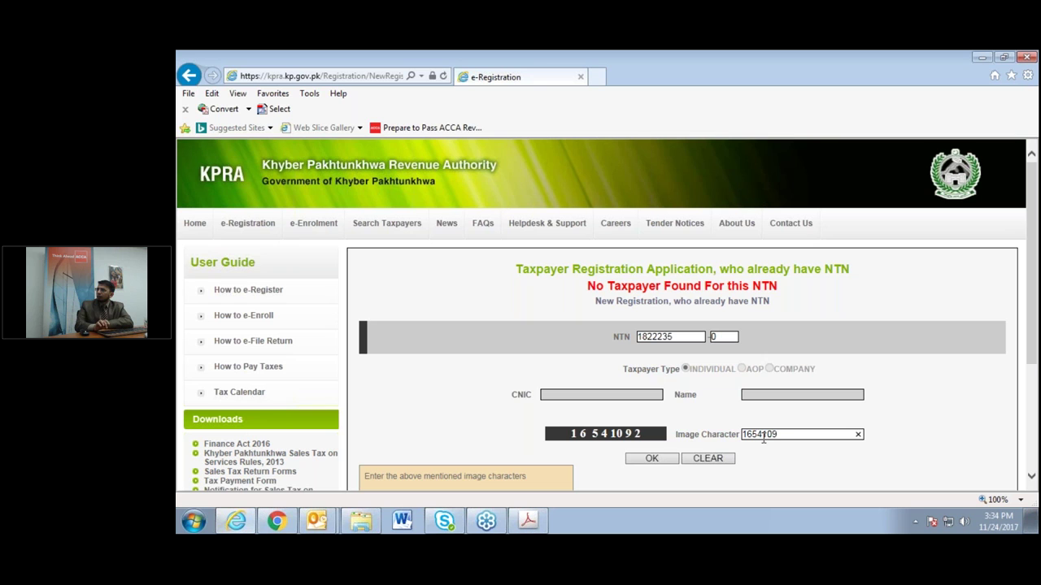
# Submit the NTN form, which returns a 'Provide complete information' warning and a fresh captcha.
pyautogui.click(658, 462)
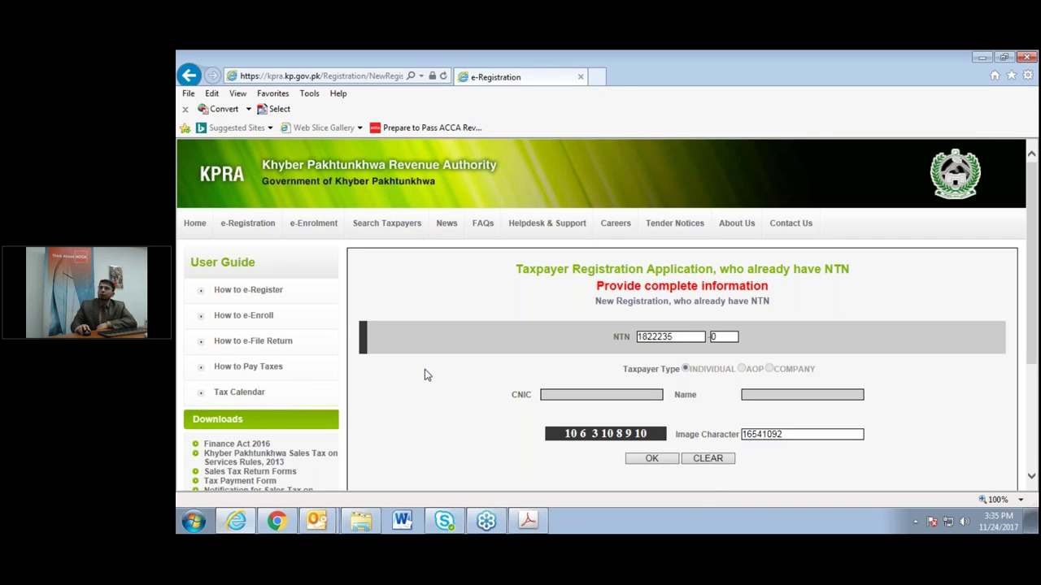
pyautogui.moveTo(339, 234)
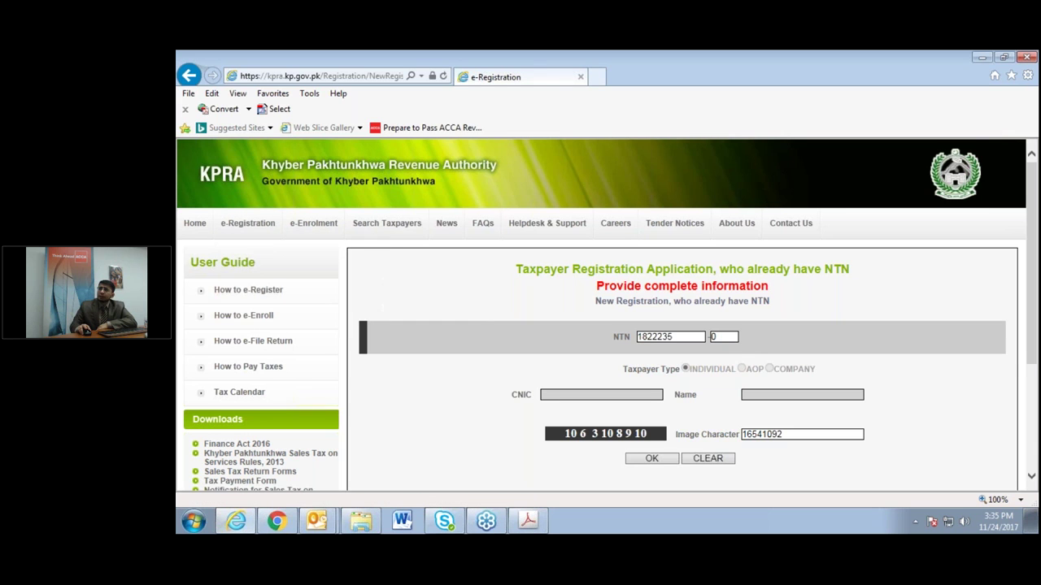
pyautogui.moveTo(248, 230)
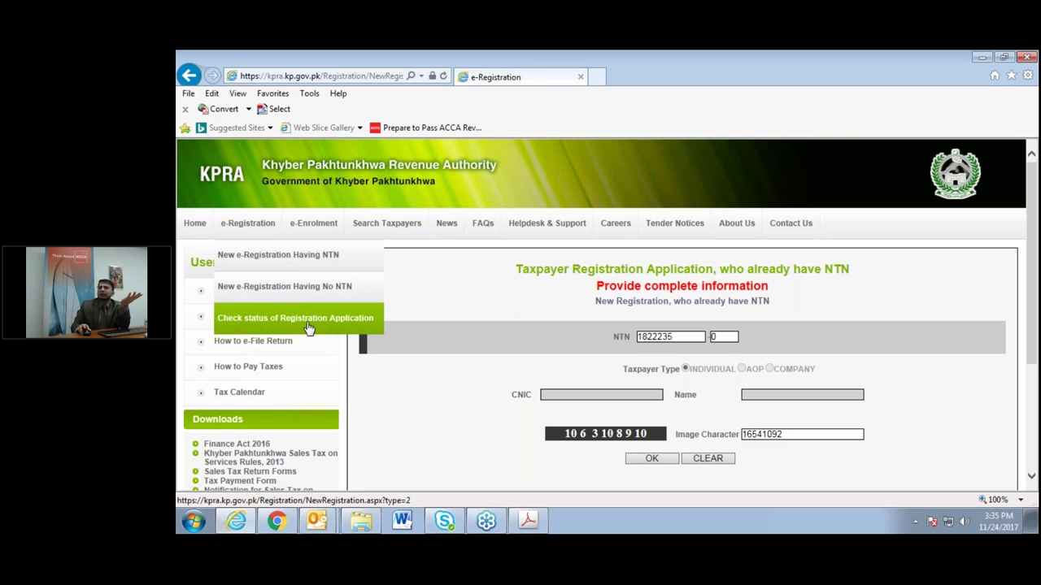
# Open the 'Check status of Registration Application' form and try its Reference No., NTN and image-character fields.
pyautogui.click(309, 321)
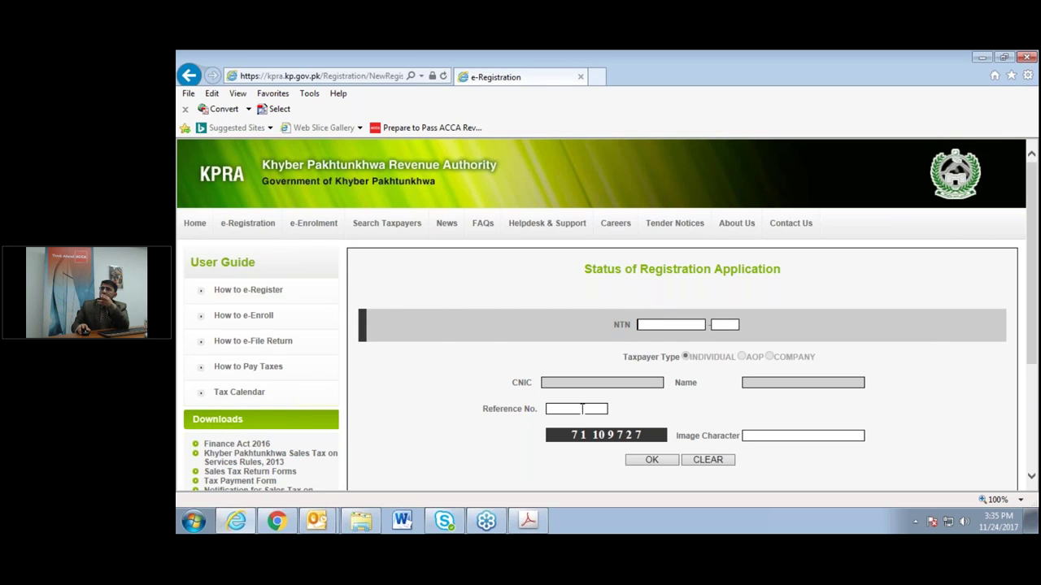
pyautogui.click(582, 409)
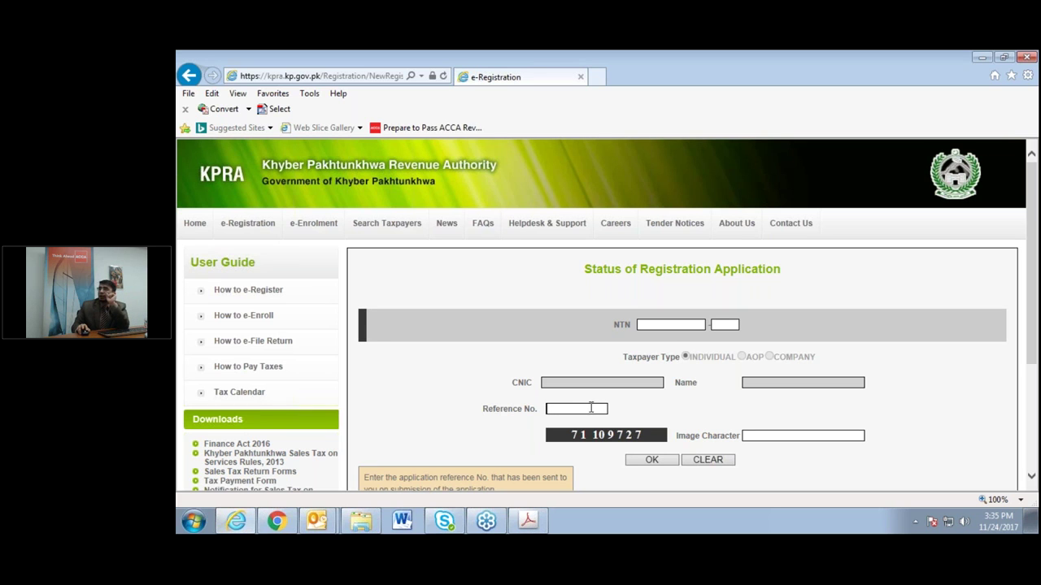
pyautogui.click(677, 318)
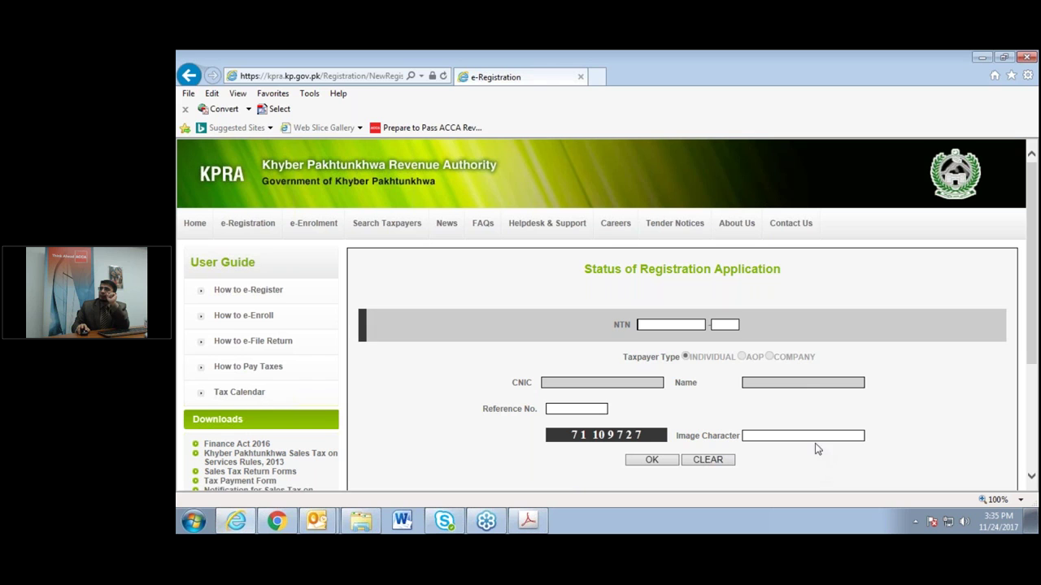
pyautogui.click(824, 437)
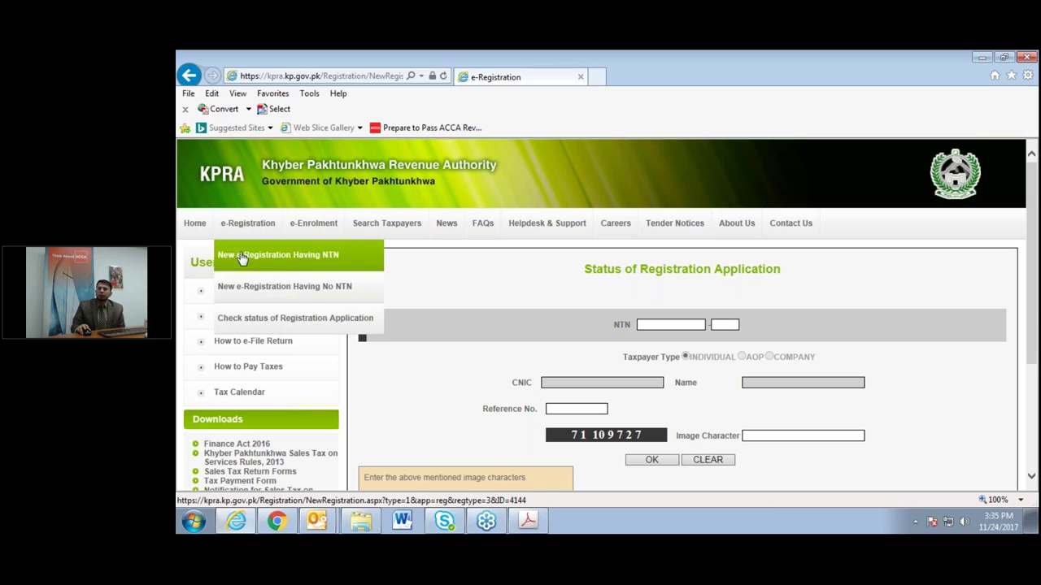
pyautogui.click(285, 292)
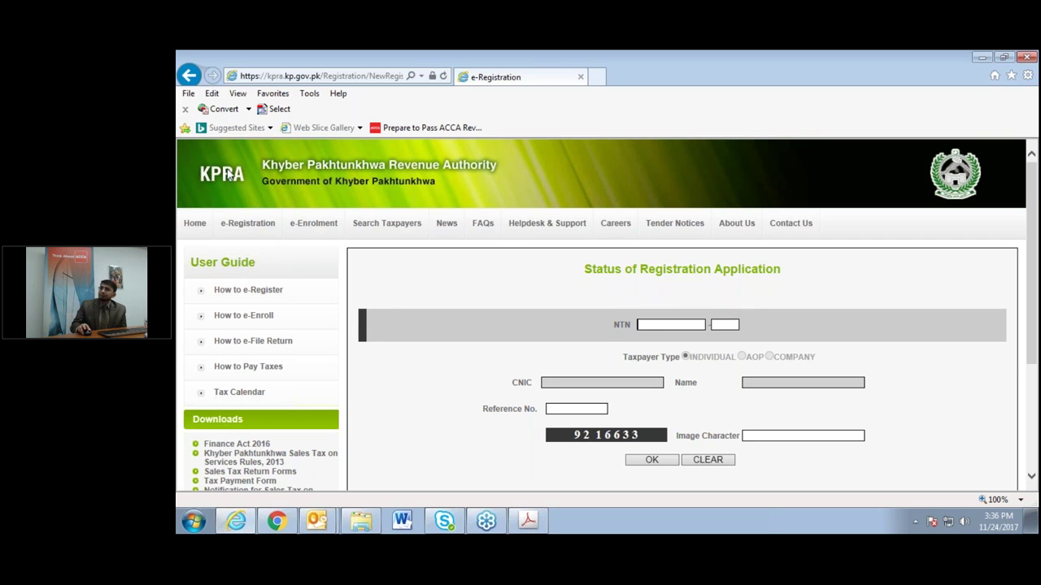
# Switch to the 'New e-Registration Having No NTN' form and reload it for a new captcha.
pyautogui.moveTo(248, 223)
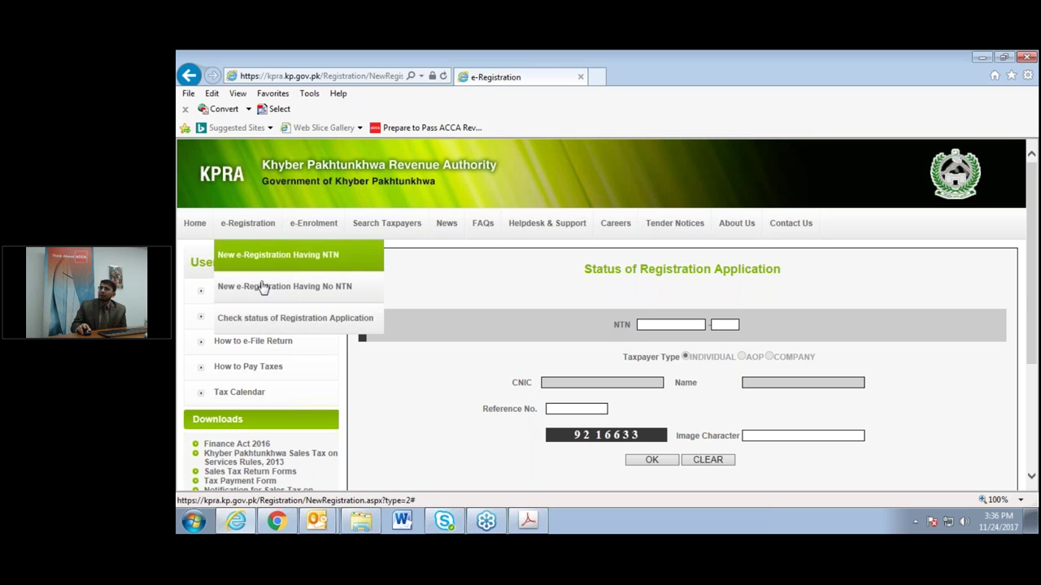
pyautogui.click(264, 289)
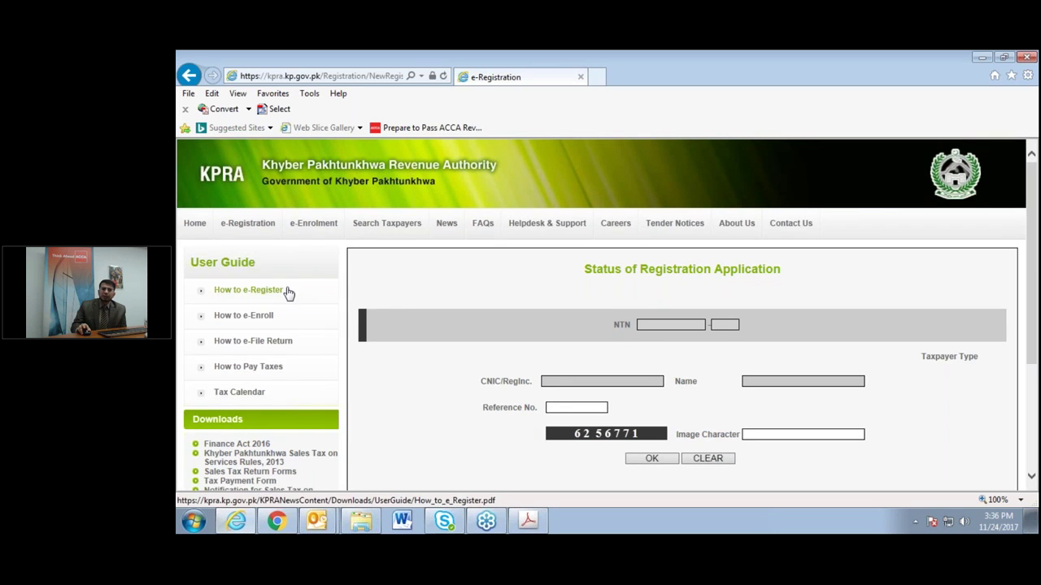
pyautogui.moveTo(248, 223)
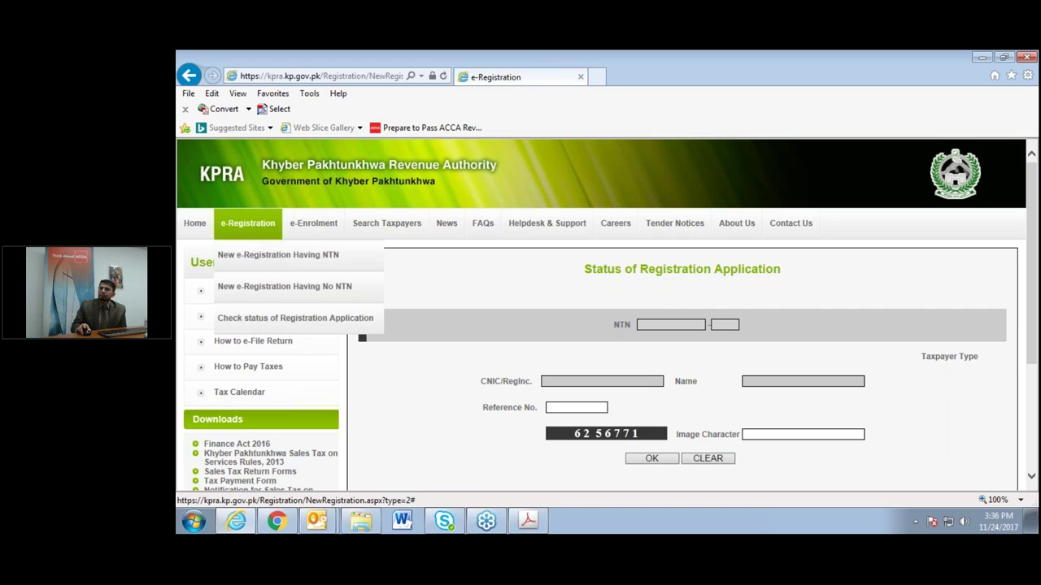
pyautogui.click(251, 291)
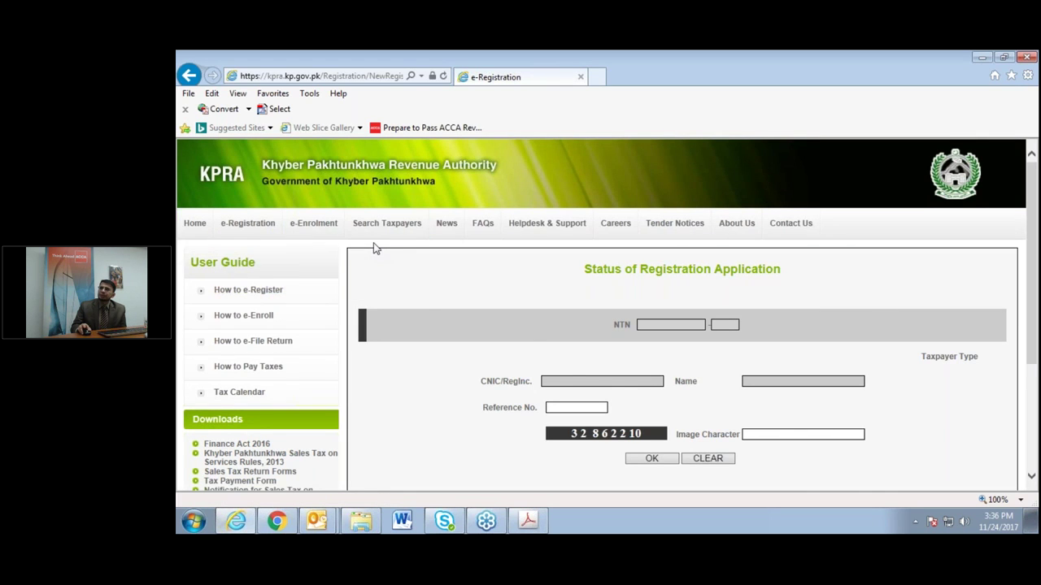
pyautogui.press('BackSpace')
pyautogui.moveTo(216, 225)
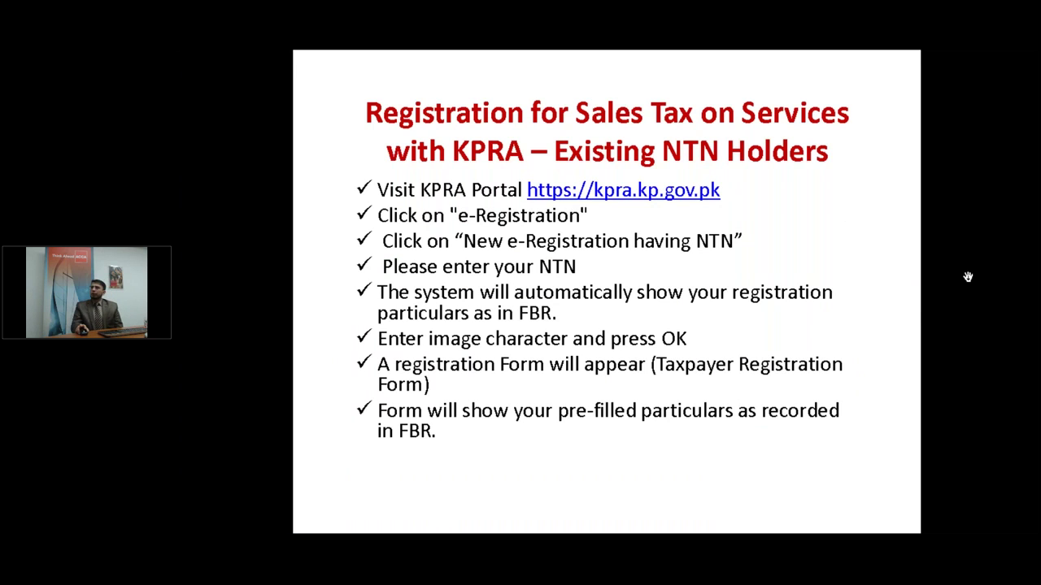
# Advance the slideshow past the form-sections and KNTN-allocation slides to the No Record Found slide.
pyautogui.press('Right')
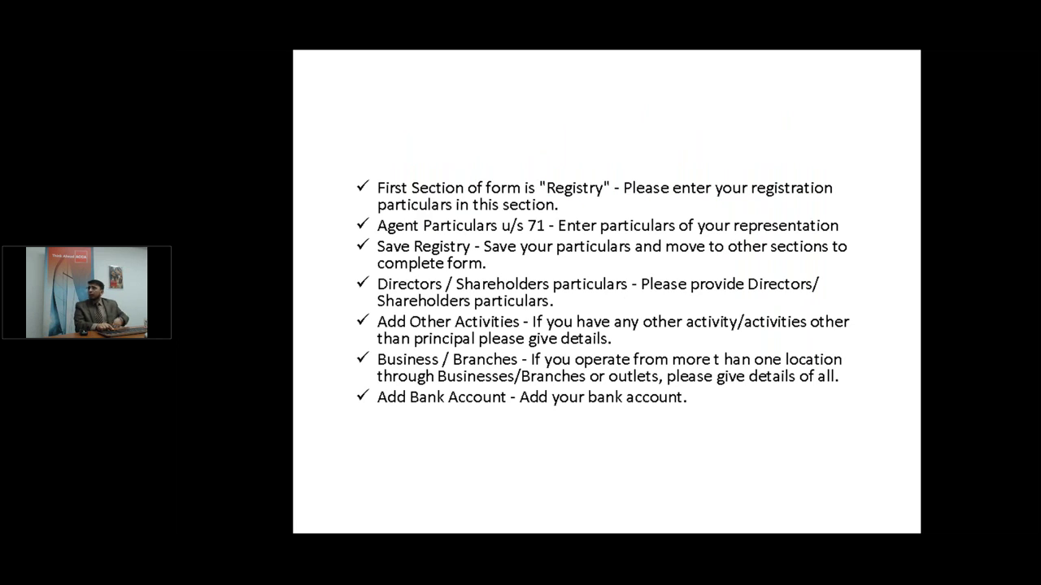
pyautogui.press('Right')
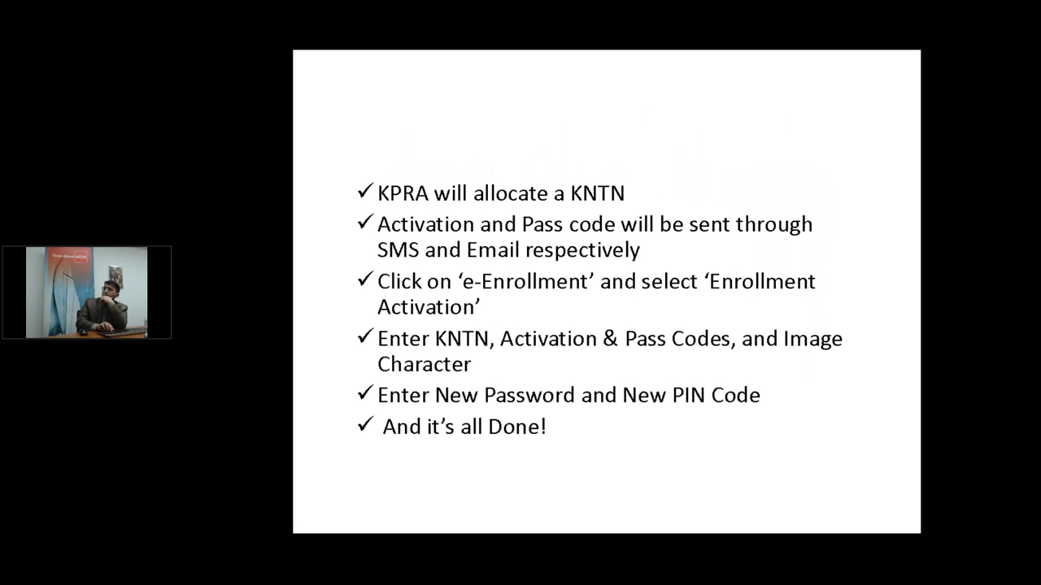
pyautogui.press('Right')
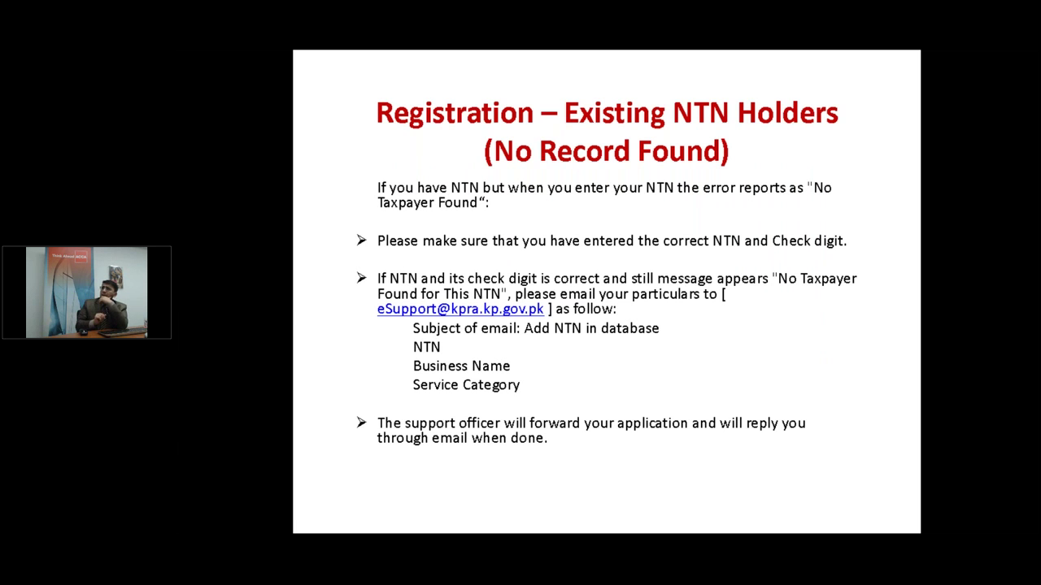
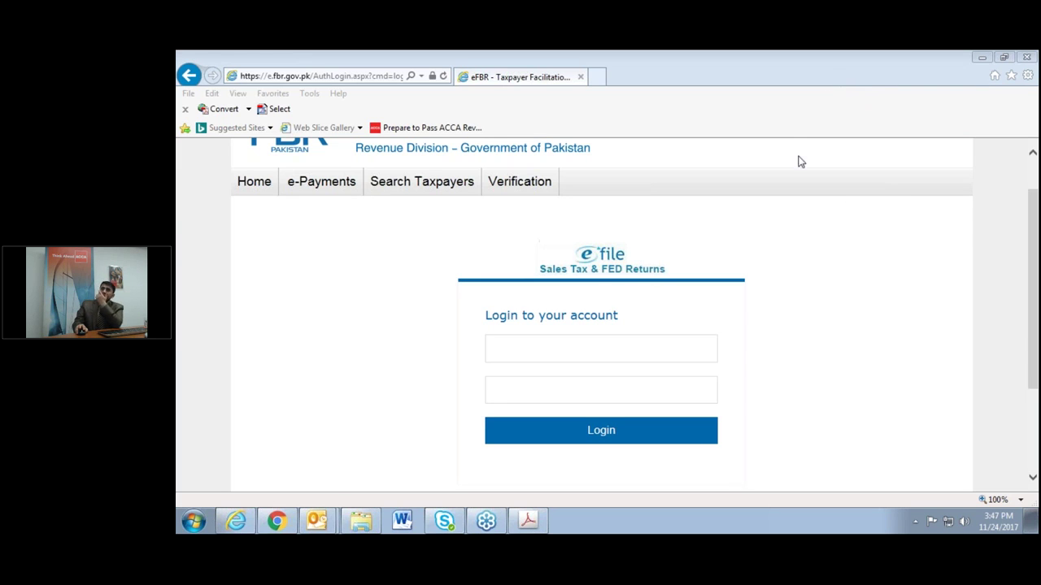
# Enter the taxpayer's NTN as the FBR e-file user id, dropping the trailing '-6' check digit.
pyautogui.click(674, 349)
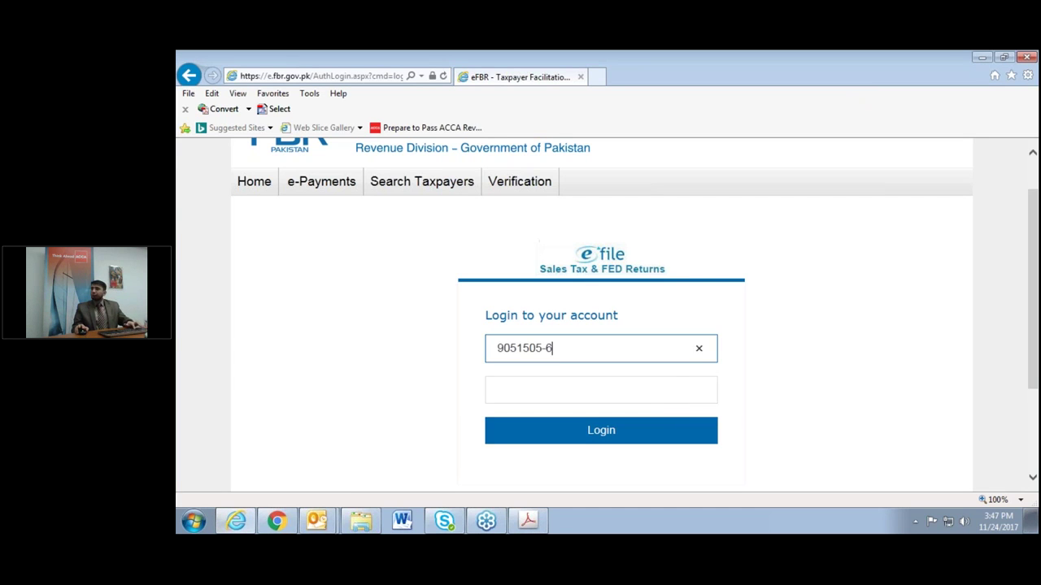
pyautogui.moveTo(546, 348); pyautogui.dragTo(557, 352)
pyautogui.click(558, 352)
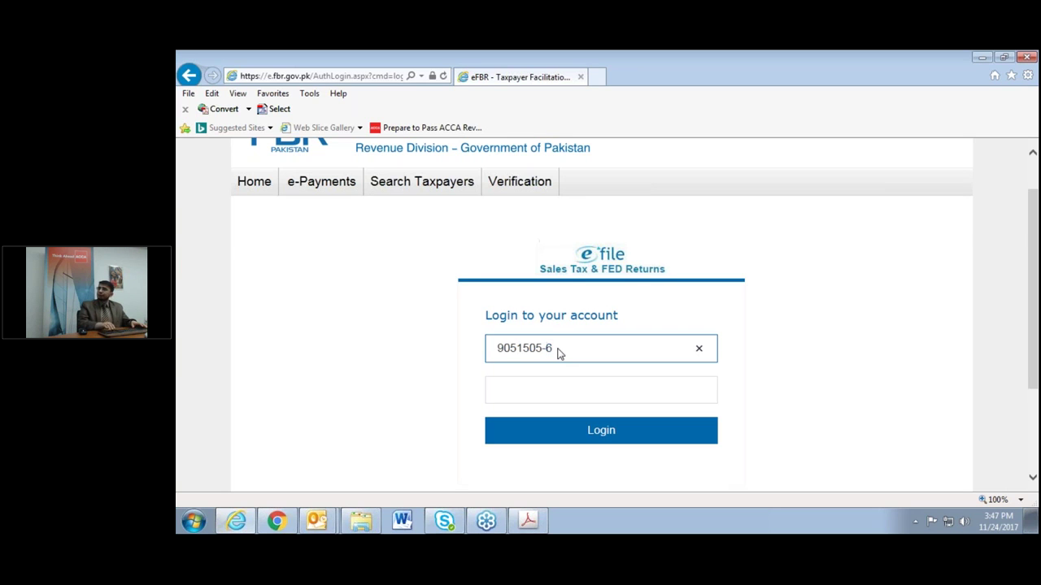
pyautogui.press('BackSpace')
pyautogui.press('BackSpace')
# Enter the account password, submit the login, and return to the KPRA e-Enrolment page.
pyautogui.click(601, 390)
pyautogui.write('••••••••••••••••')
pyautogui.click(685, 435)
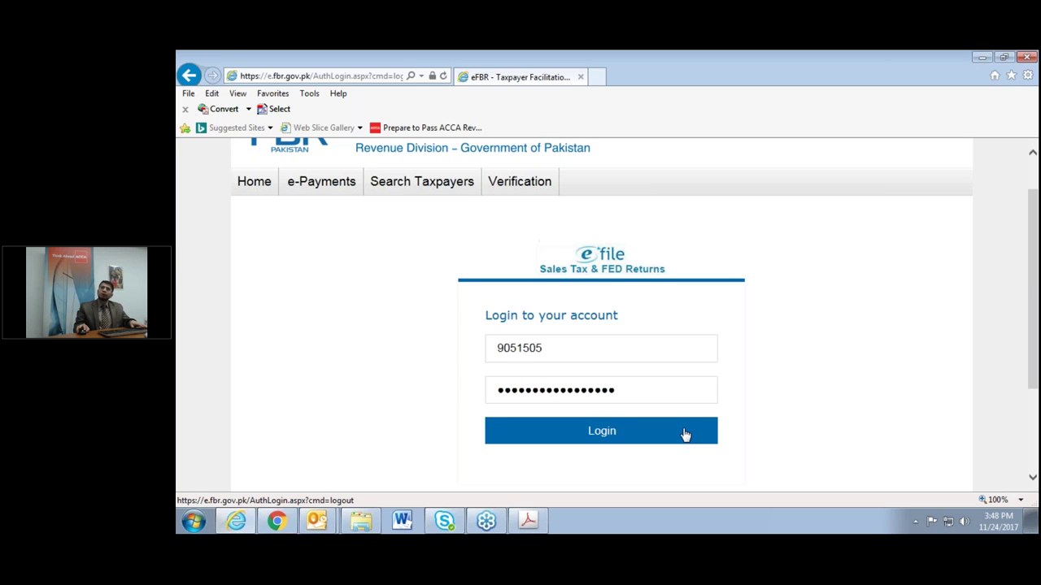
pyautogui.click(188, 74)
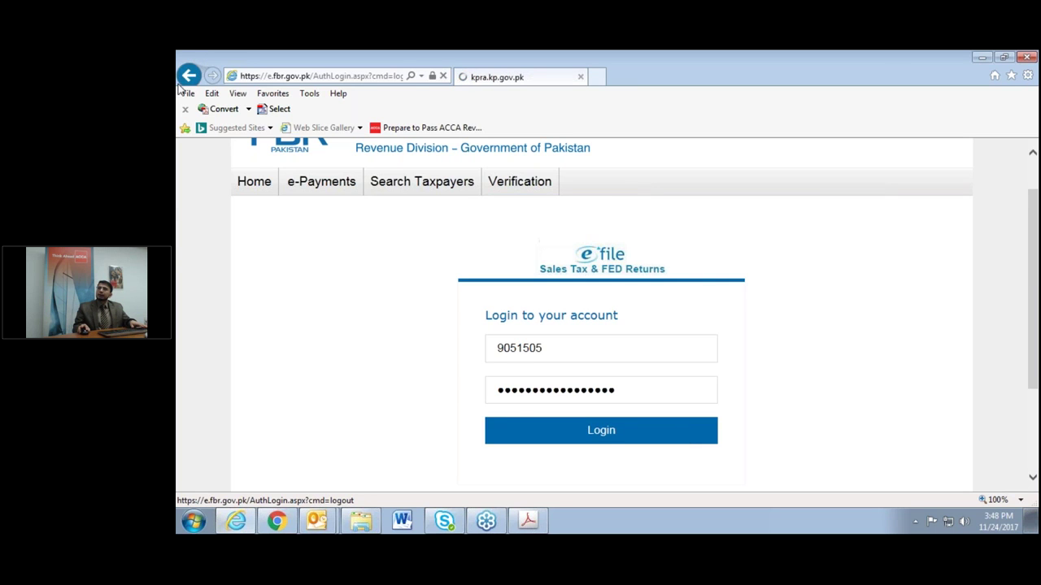
# Open 'New e-Registration Having NTN' from the KPRA e-Registration menu to show the Taxpayer Registration Application.
pyautogui.rightClick(189, 75)
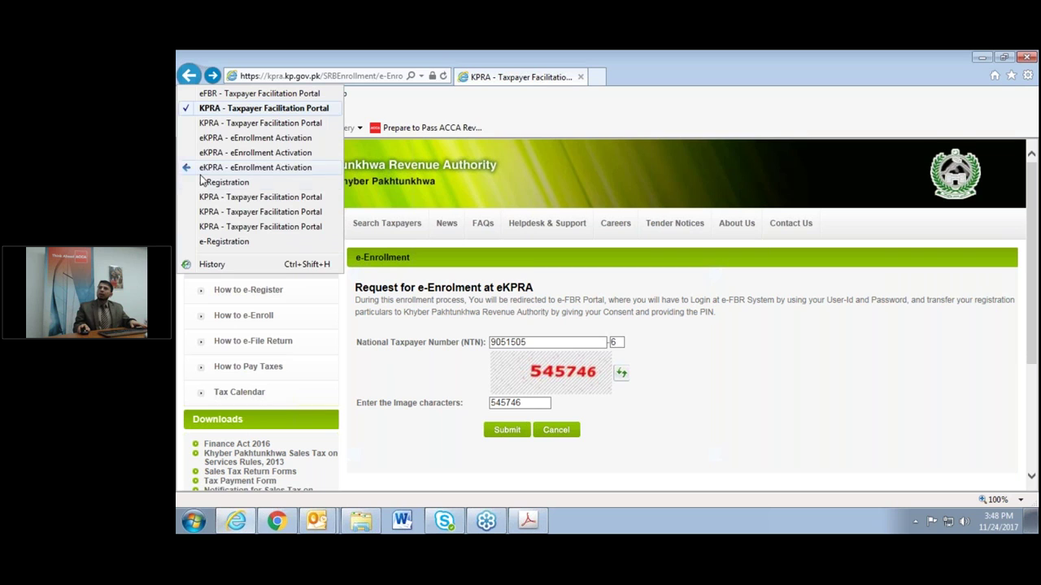
pyautogui.click(488, 459)
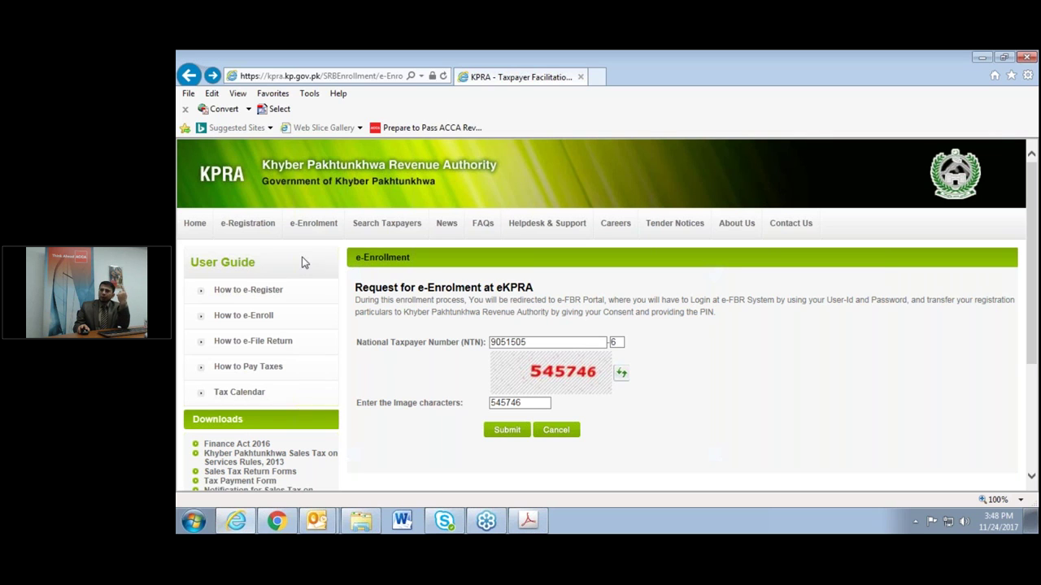
pyautogui.moveTo(248, 229)
pyautogui.click(252, 263)
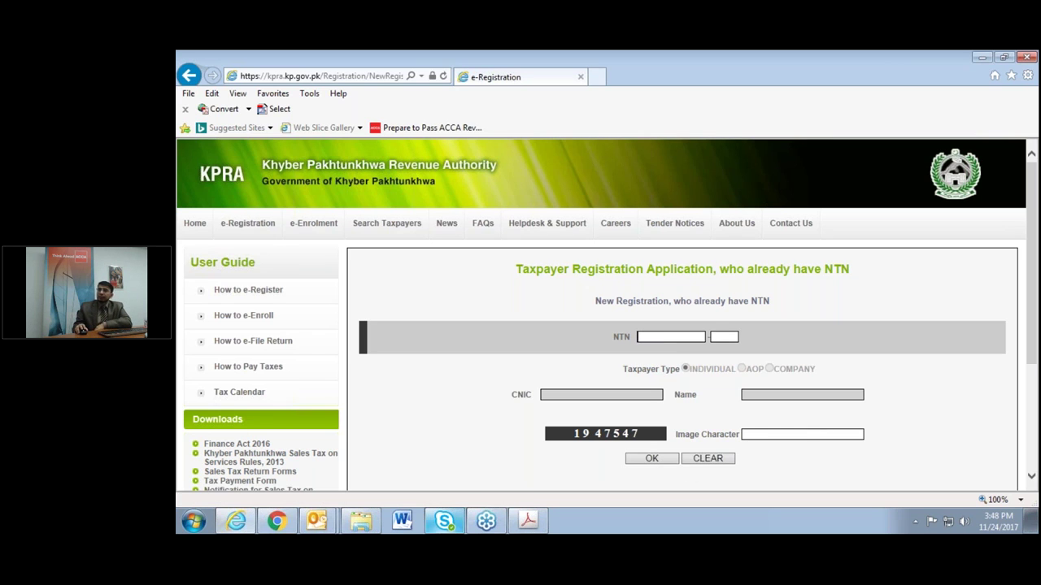
pyautogui.moveTo(523, 527)
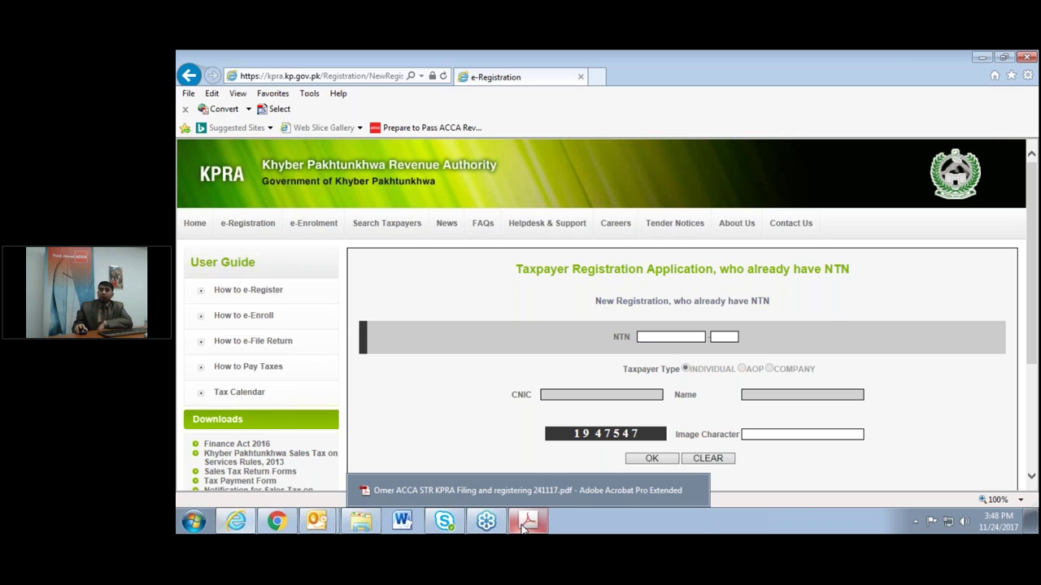
pyautogui.click(527, 524)
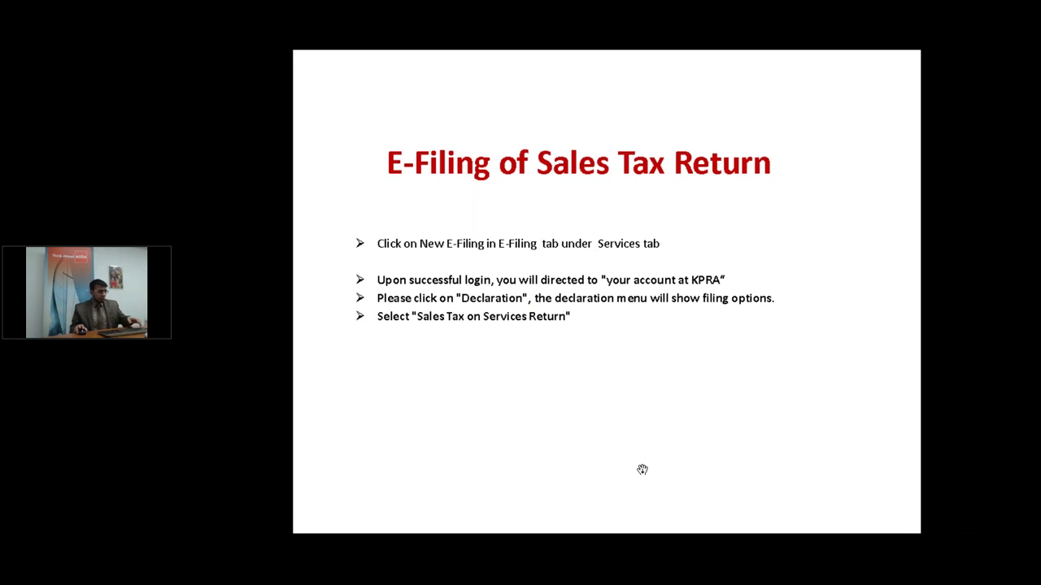
pyautogui.hotkey('alt', 'Tab')
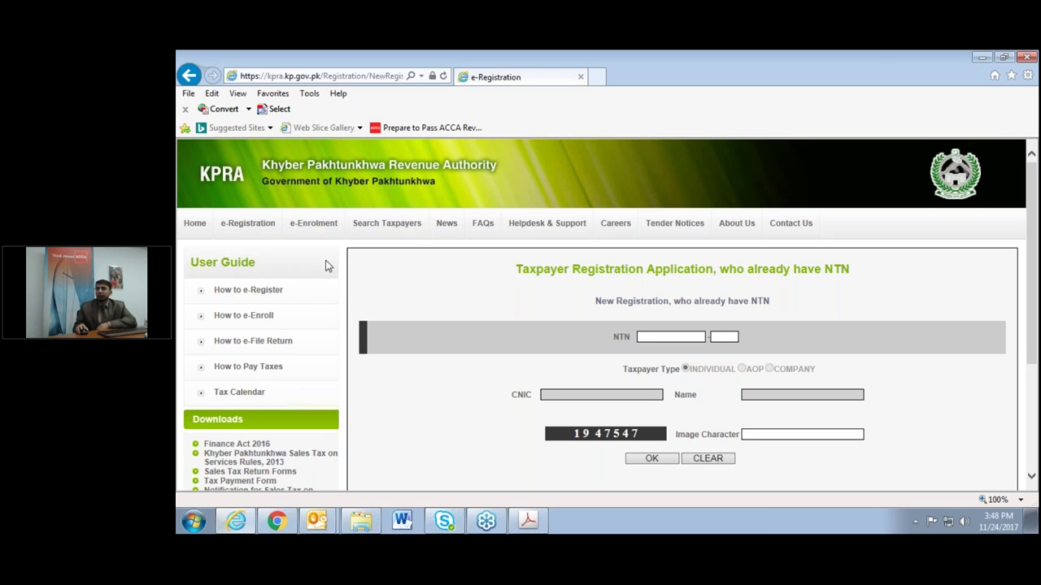
# Open Enrolment Activation and highlight the notes: activation code arrives by mobile, pass code by e-mail.
pyautogui.click(317, 289)
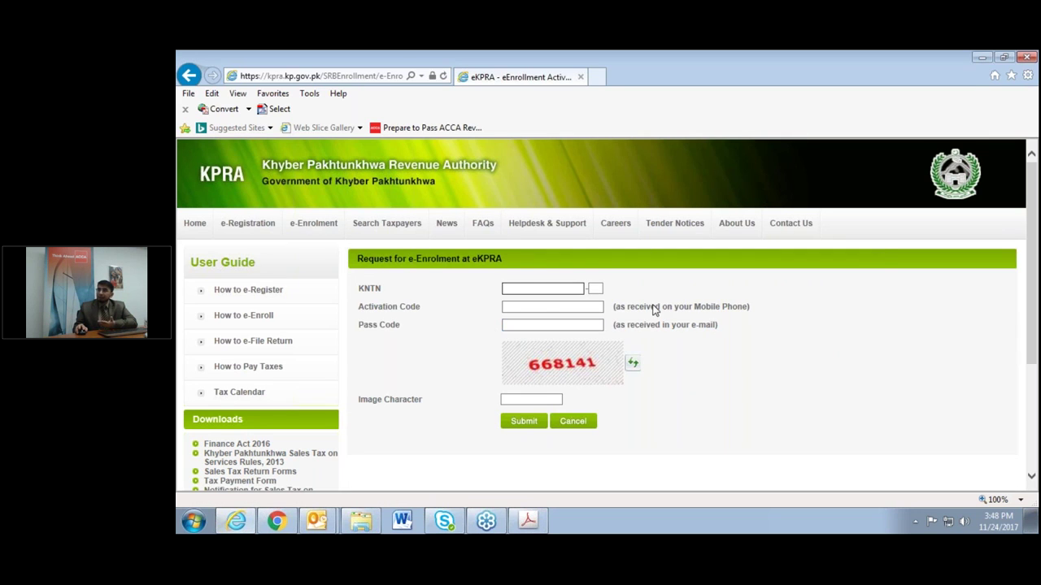
pyautogui.moveTo(688, 308); pyautogui.dragTo(742, 314)
pyautogui.moveTo(674, 326); pyautogui.dragTo(743, 329)
pyautogui.click(755, 379)
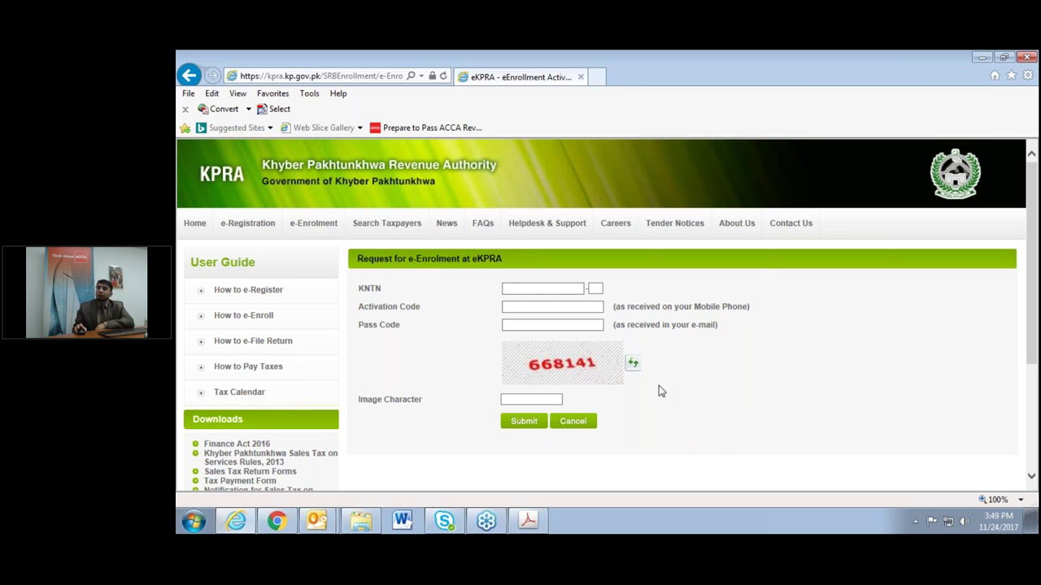
pyautogui.moveTo(302, 238)
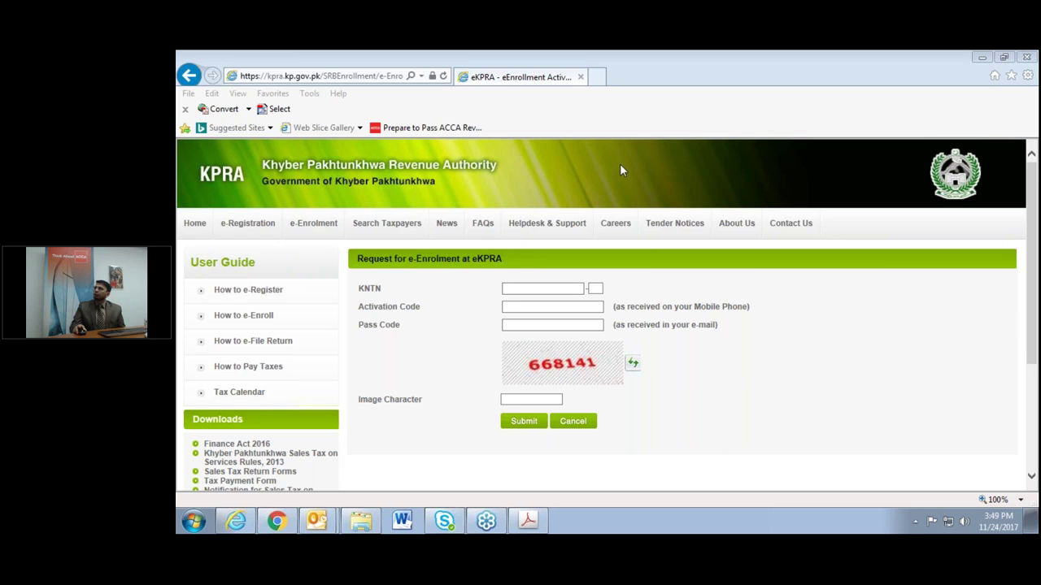
# Switch from the KPRA portal to the E-Filing of Sales Tax Return slide in Acrobat.
pyautogui.click(646, 266)
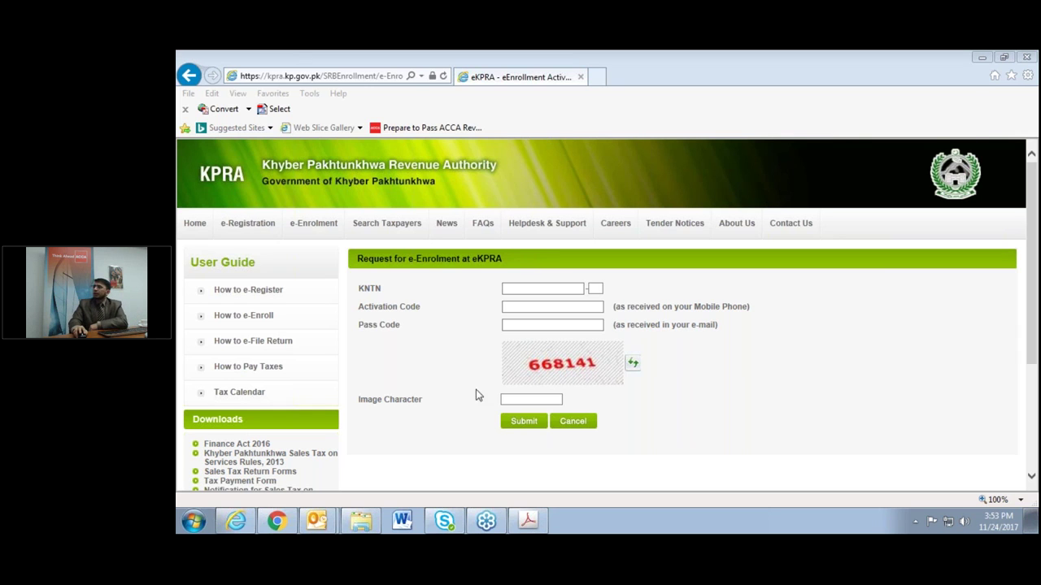
pyautogui.click(528, 520)
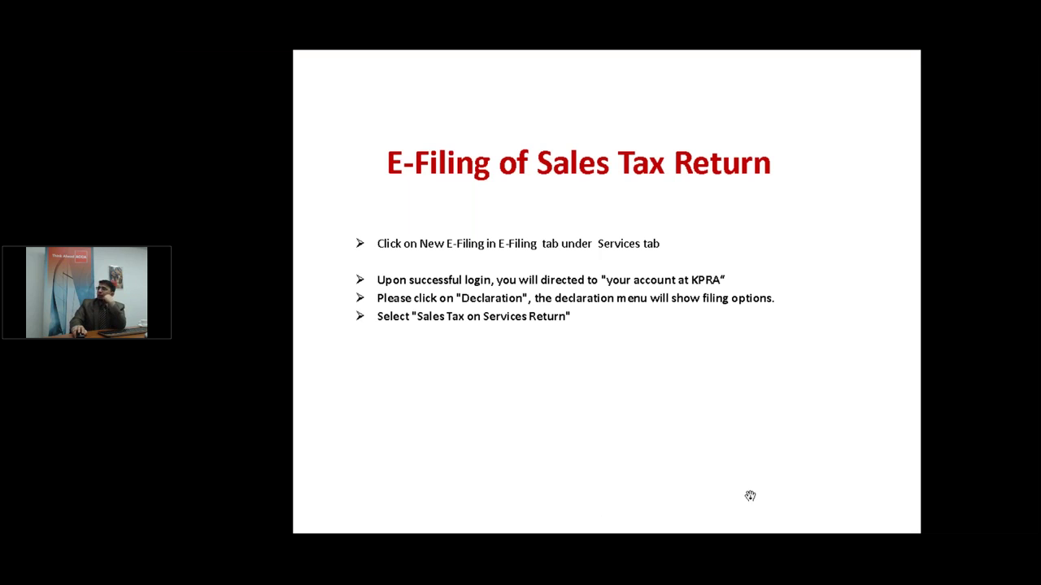